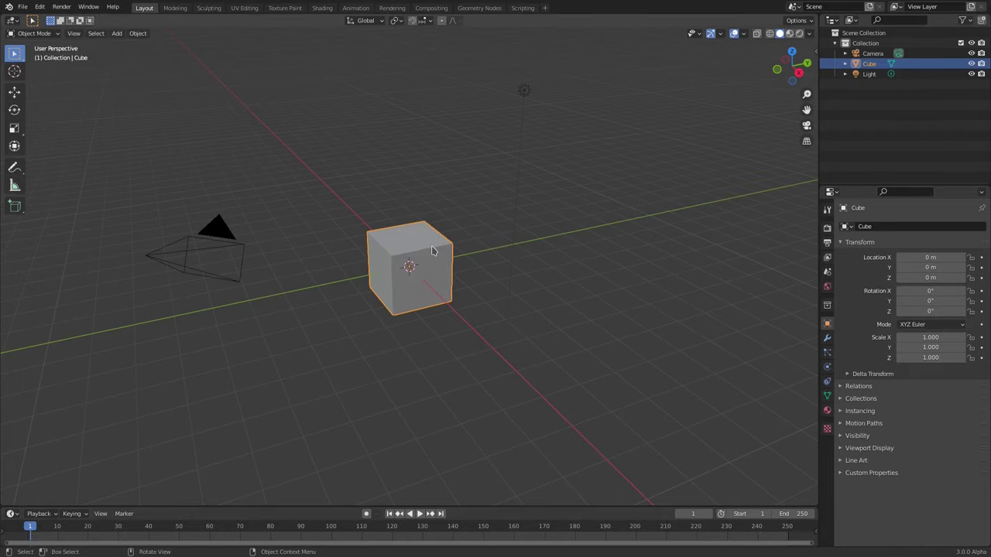
Step: Zoom in on the default cube and orbit around it
{"action": "scroll", "coordinate": [415, 252], "scroll_direction": "up", "scroll_amount": 2}
{"action": "scroll", "coordinate": [416, 252], "scroll_direction": "up", "scroll_amount": 2}
{"action": "middle_click_drag", "start_coordinate": [418, 250], "coordinate": [581, 261]}
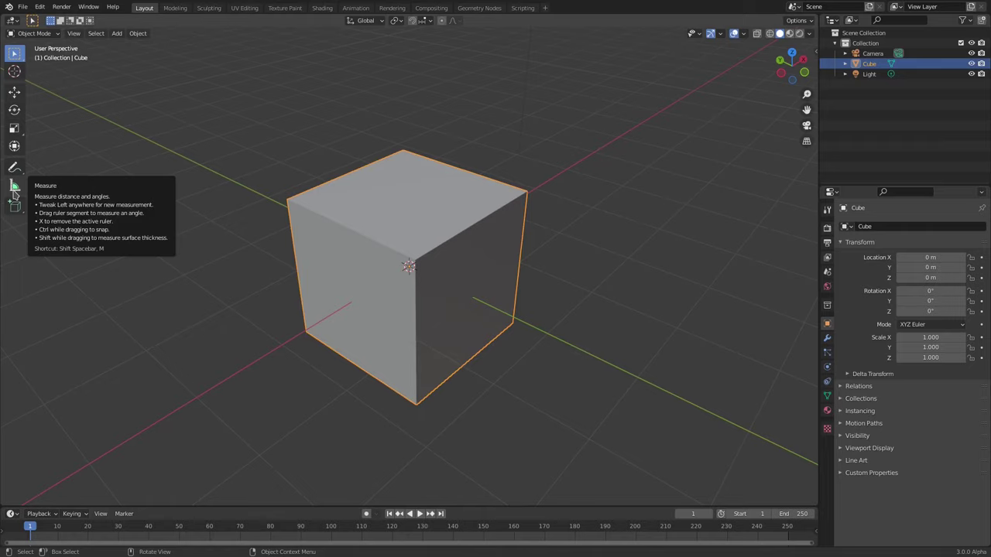
Step: Activate the Measure tool, orbit to a near-front view, and start a ruler at the cube's right corner
{"action": "left_click", "coordinate": [14, 188]}
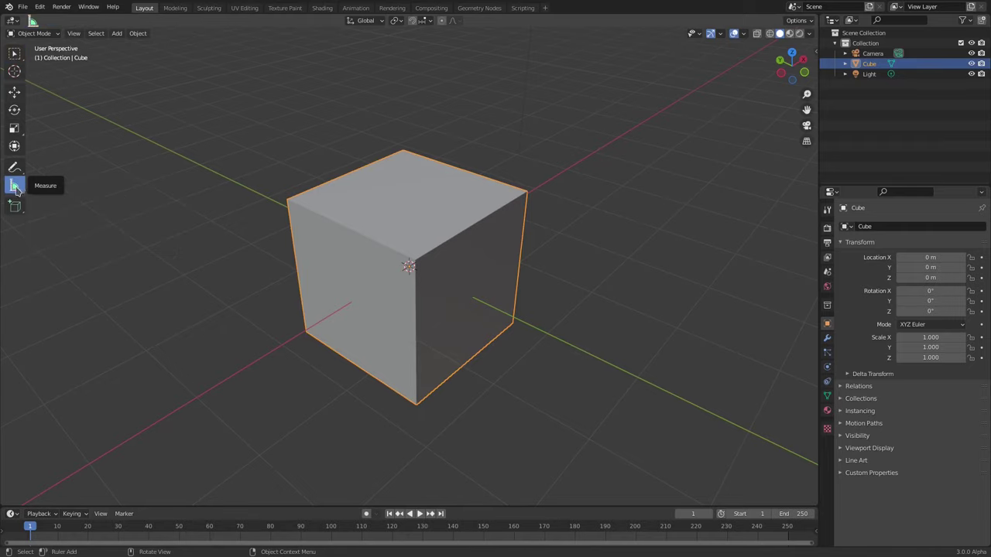
{"action": "middle_click_drag", "start_coordinate": [667, 214], "coordinate": [627, 226]}
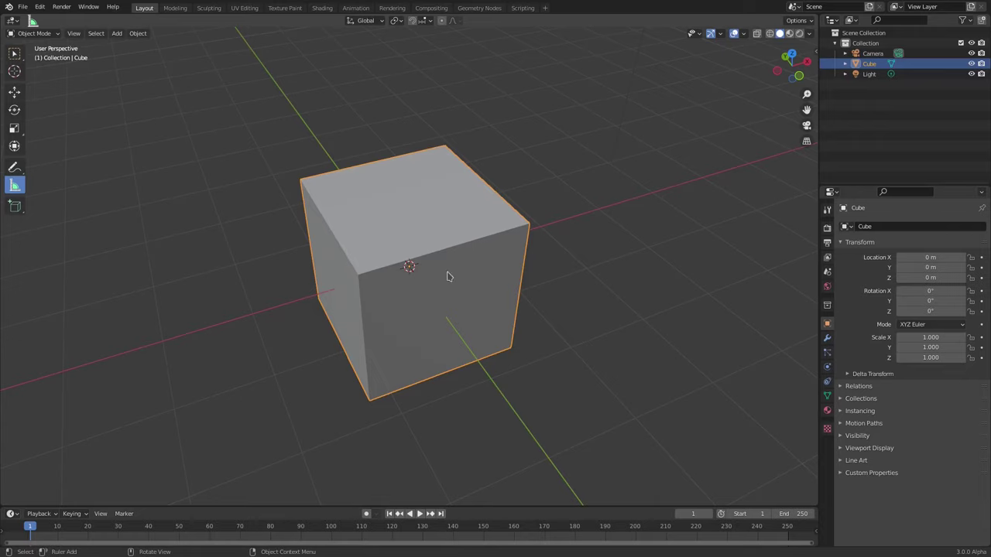
{"action": "scroll", "coordinate": [413, 275], "scroll_direction": "up", "scroll_amount": 2}
{"action": "middle_click_drag", "start_coordinate": [413, 275], "coordinate": [442, 274]}
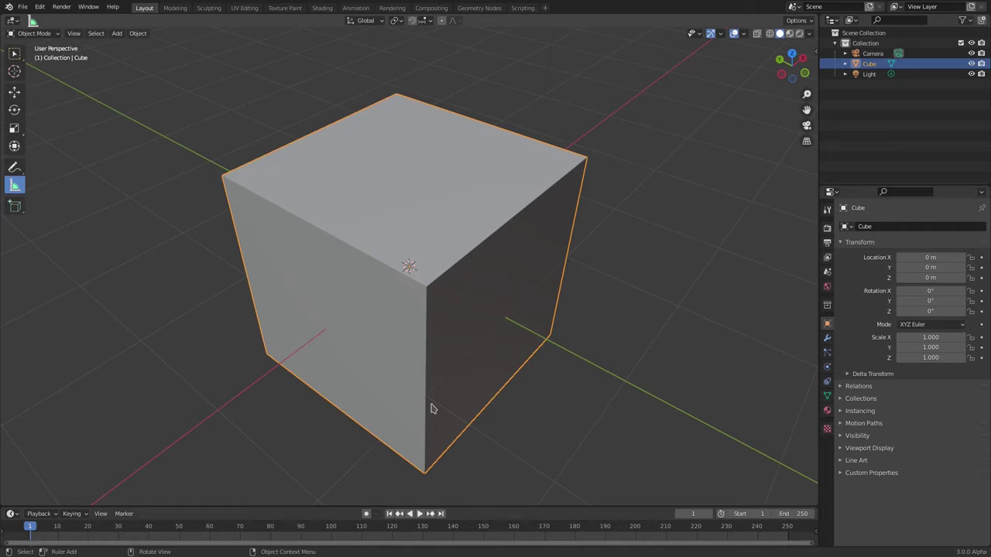
{"action": "middle_click_drag", "start_coordinate": [431, 407], "coordinate": [491, 449]}
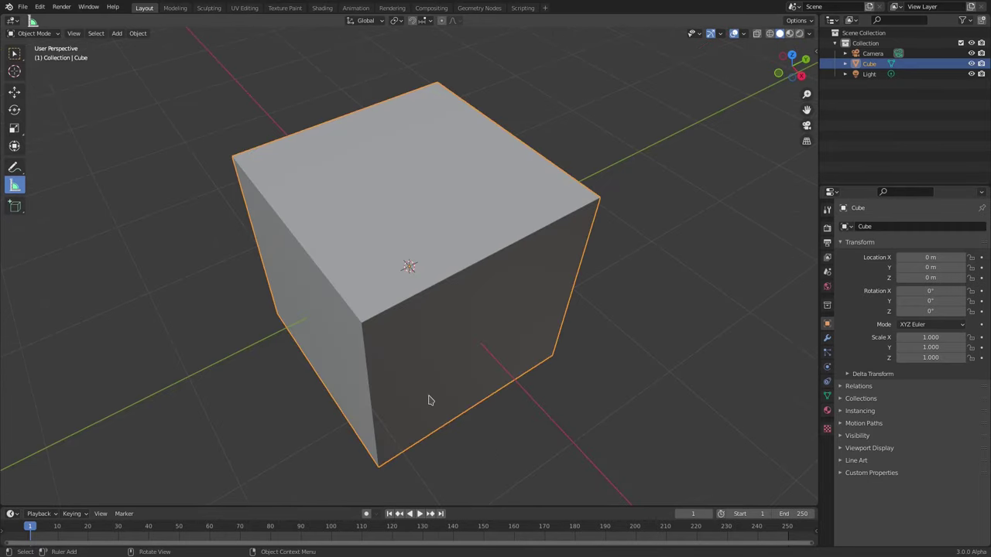
{"action": "middle_click_drag", "start_coordinate": [414, 364], "coordinate": [496, 357]}
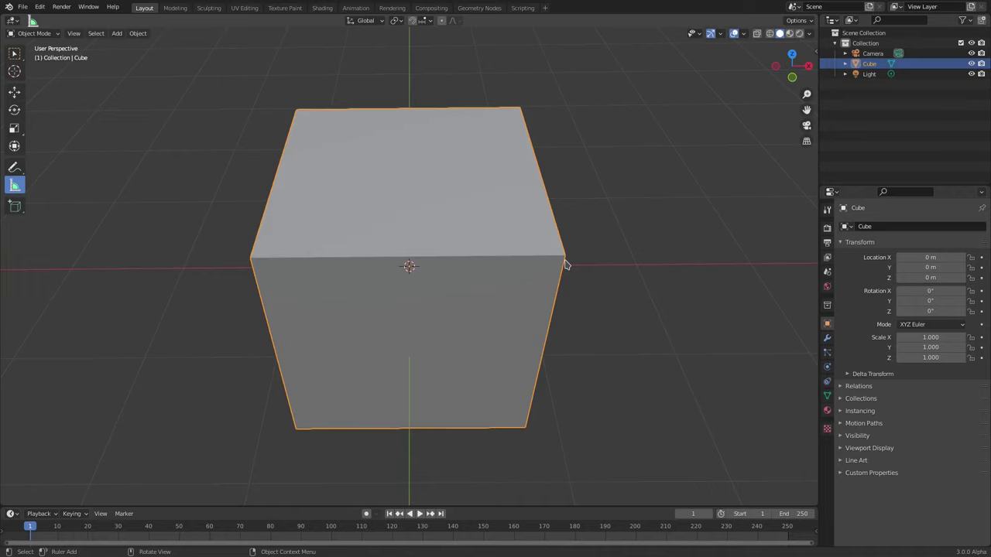
{"action": "left_click_drag", "start_coordinate": [565, 261], "coordinate": [297, 106]}
Step: Replace the first ruler with a 2.82843 m diagonal across the cube's top face
{"action": "key", "text": "Escape"}
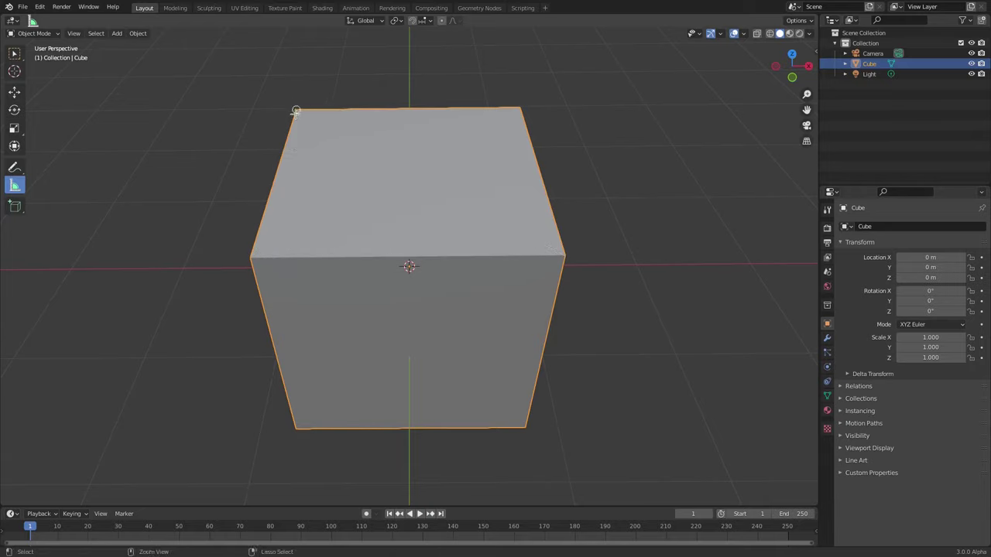
{"action": "left_click_drag", "start_coordinate": [296, 110], "coordinate": [565, 255]}
{"action": "middle_click_drag", "start_coordinate": [537, 318], "coordinate": [556, 330]}
{"action": "scroll", "coordinate": [484, 347], "scroll_direction": "down", "scroll_amount": 5}
{"action": "scroll", "coordinate": [434, 321], "scroll_direction": "up", "scroll_amount": 3}
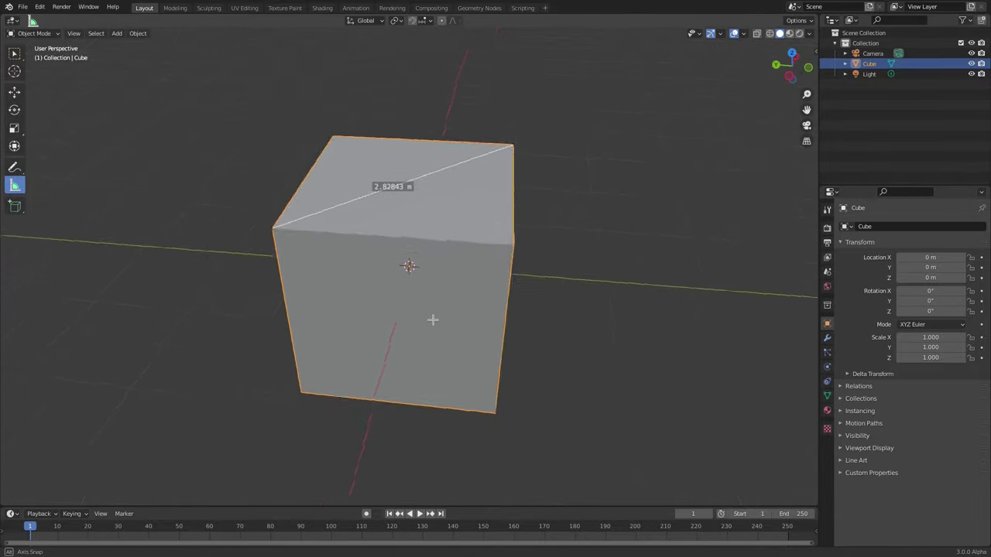
{"action": "middle_click_drag", "start_coordinate": [433, 320], "coordinate": [354, 241]}
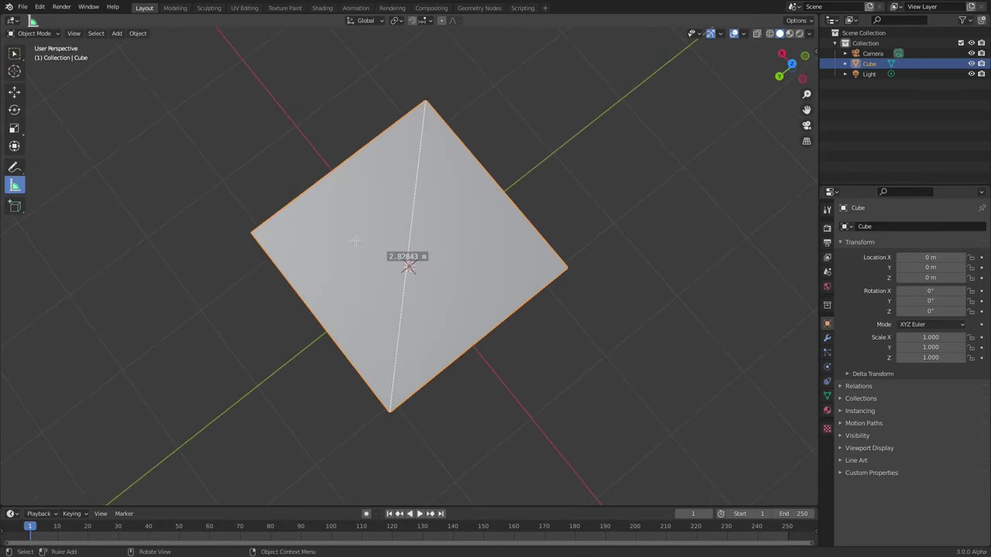
{"action": "middle_click_drag", "start_coordinate": [461, 292], "coordinate": [424, 257]}
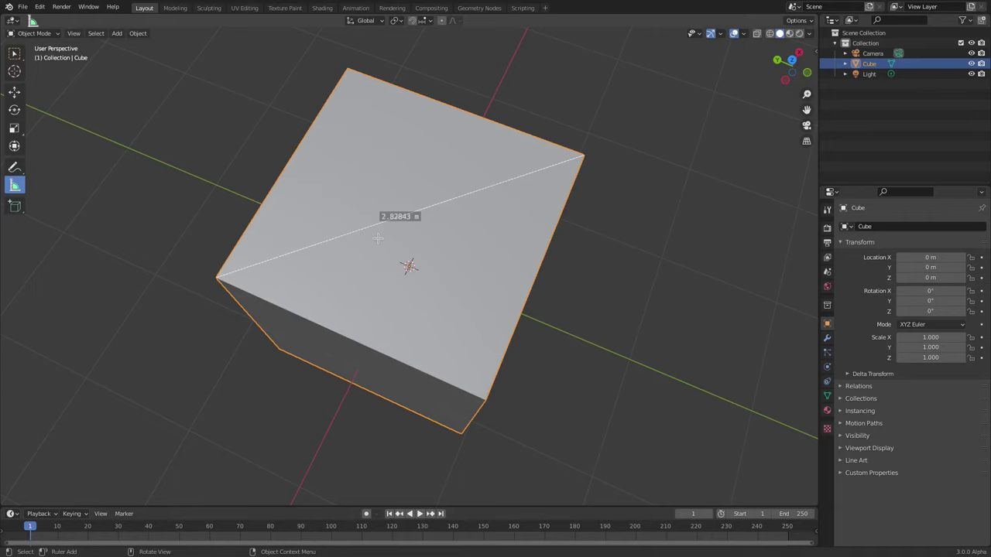
Step: Add a 2 m ruler along one of the cube's edges
{"action": "middle_click_drag", "start_coordinate": [442, 235], "coordinate": [595, 316]}
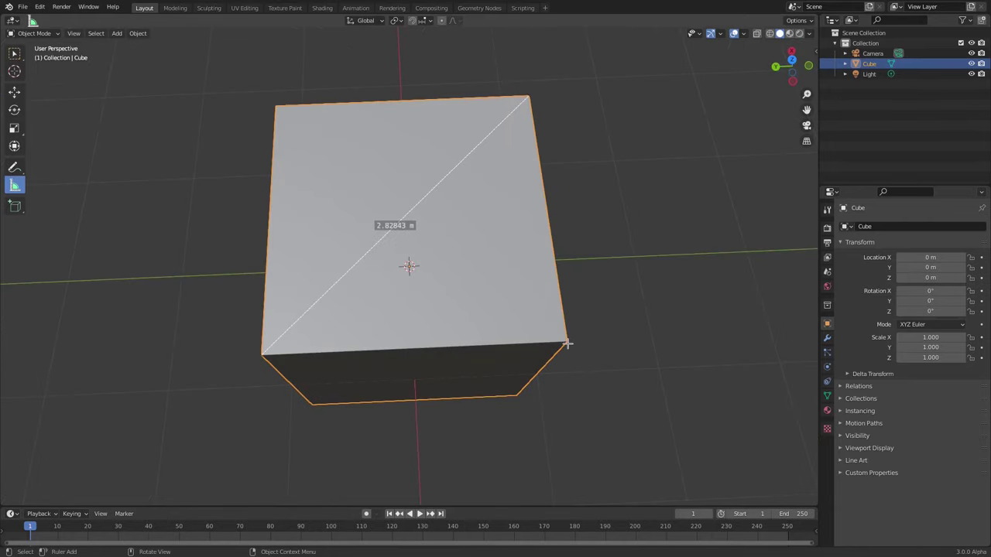
{"action": "left_click_drag", "start_coordinate": [567, 343], "coordinate": [529, 97]}
{"action": "middle_click_drag", "start_coordinate": [651, 264], "coordinate": [413, 311]}
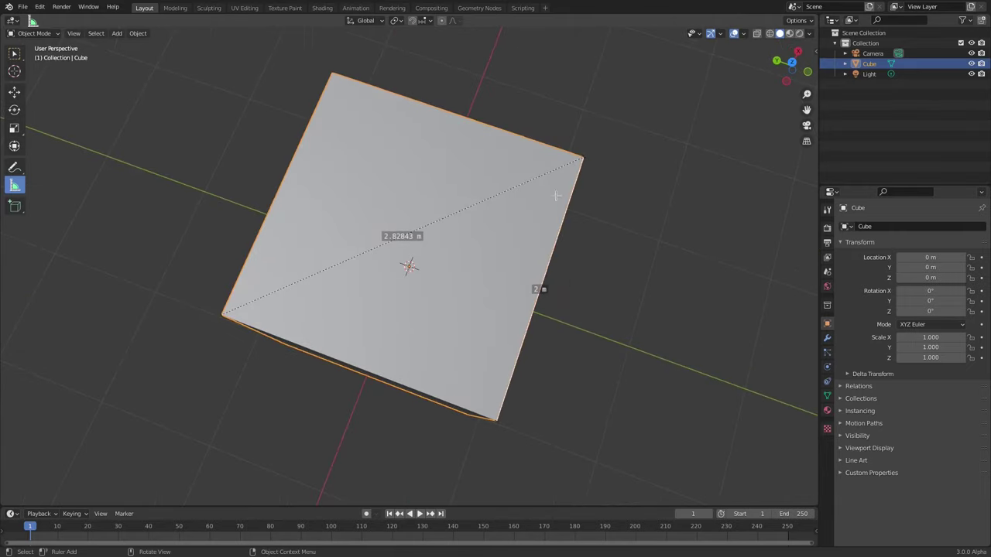
Step: Bend the diagonal ruler into an angle measurement reading 90° at the cube's corner
{"action": "middle_click_drag", "start_coordinate": [578, 270], "coordinate": [594, 297]}
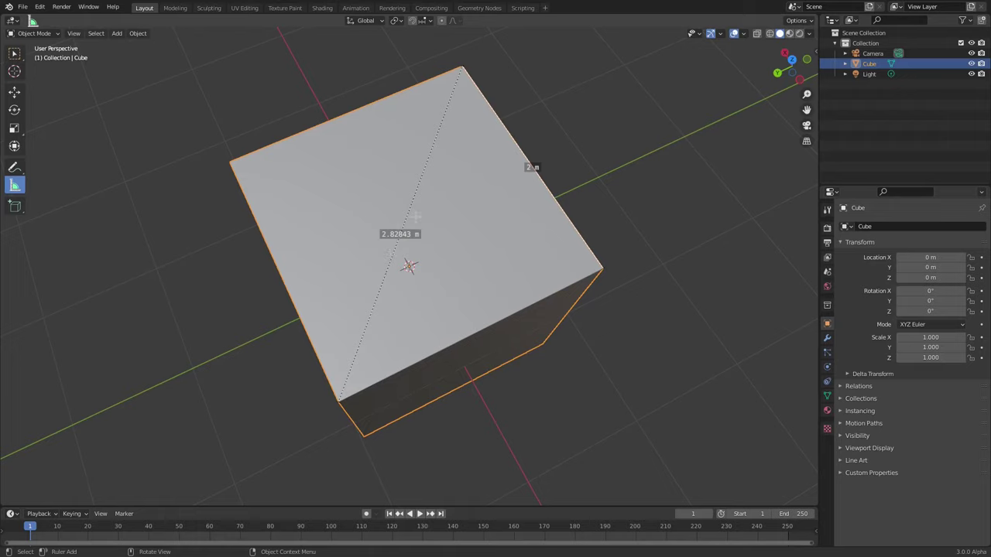
{"action": "left_click_drag", "start_coordinate": [407, 216], "coordinate": [230, 162]}
{"action": "middle_click_drag", "start_coordinate": [230, 161], "coordinate": [531, 176]}
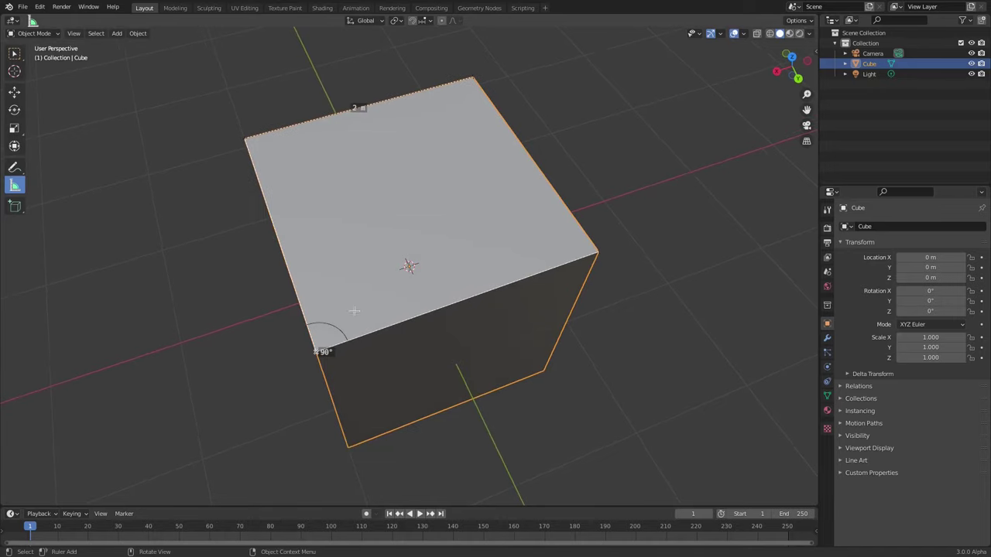
Step: Orbit to show the cube's left side and switch the cube into Edit Mode
{"action": "middle_click_drag", "start_coordinate": [412, 272], "coordinate": [523, 267]}
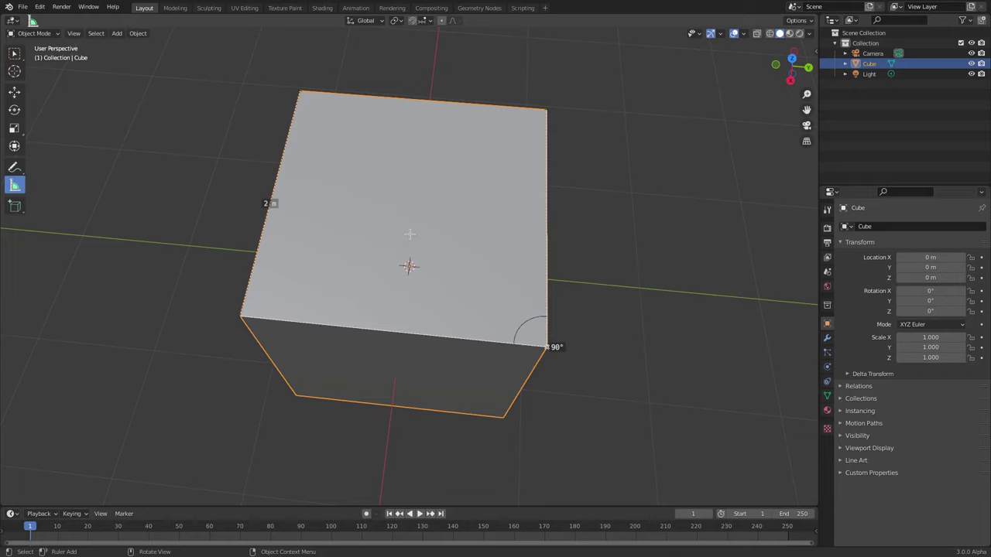
{"action": "middle_click_drag", "start_coordinate": [539, 325], "coordinate": [515, 315]}
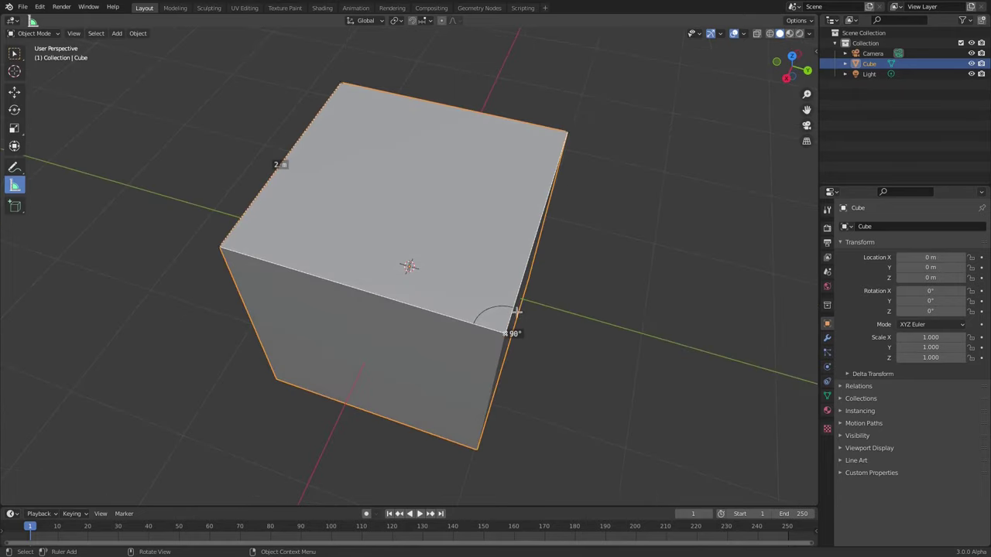
{"action": "scroll", "coordinate": [471, 240], "scroll_direction": "down", "scroll_amount": 3}
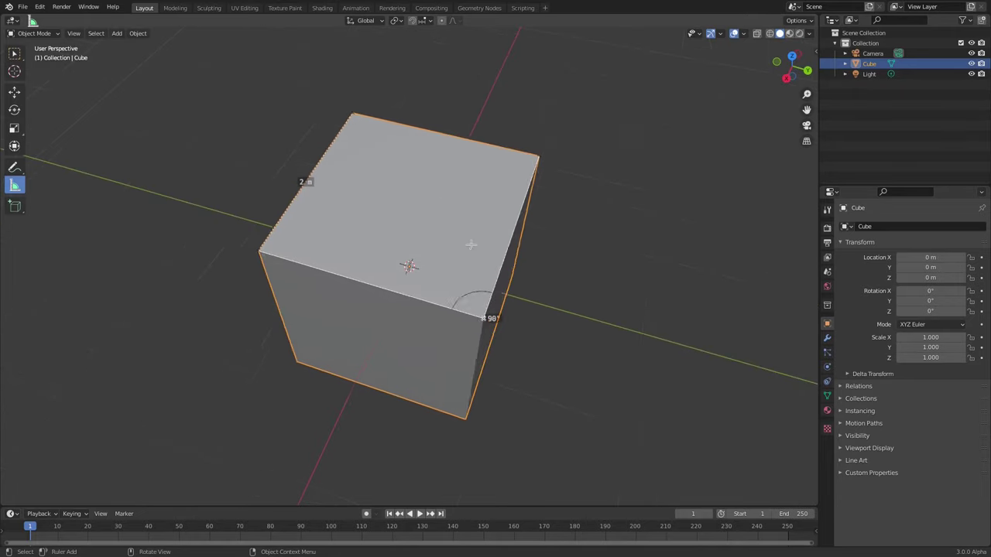
{"action": "key", "text": "Tab"}
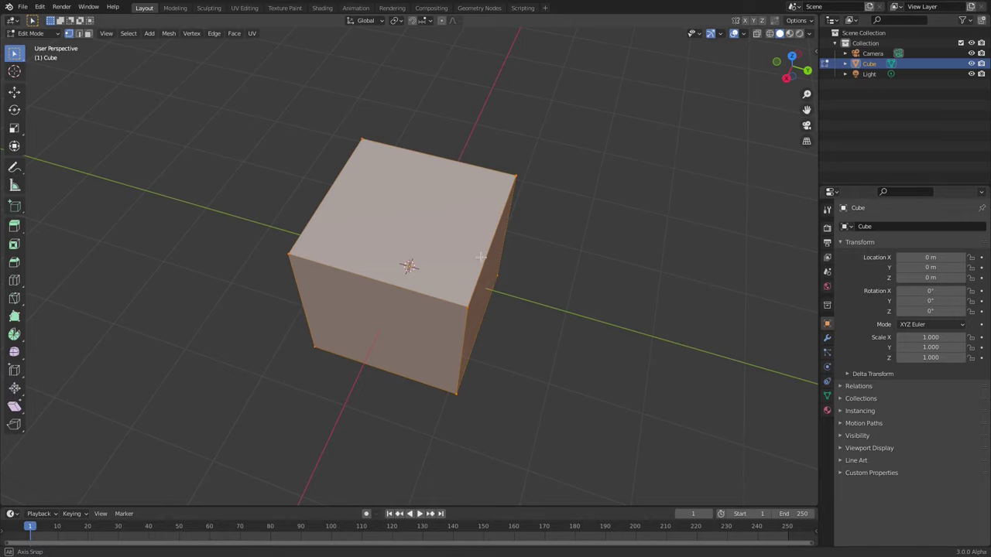
Step: Select cube corner vertices and move them about 0.5 m along the X axis
{"action": "middle_click_drag", "start_coordinate": [477, 172], "coordinate": [366, 316]}
{"action": "left_click", "coordinate": [378, 301]}
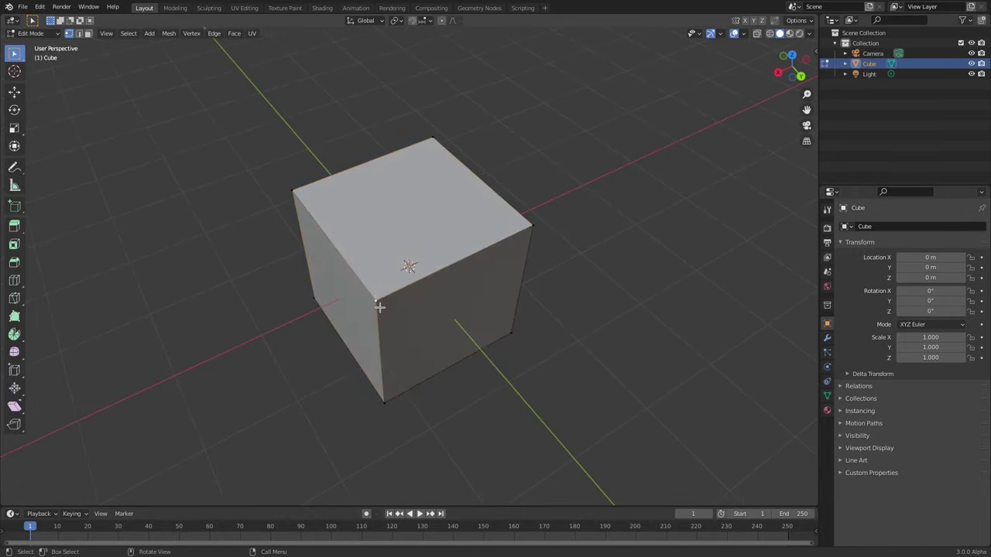
{"action": "left_click", "coordinate": [385, 401], "text": "shift"}
{"action": "middle_click_drag", "start_coordinate": [511, 296], "coordinate": [384, 312]}
{"action": "key", "text": "g"}
{"action": "key", "text": "x"}
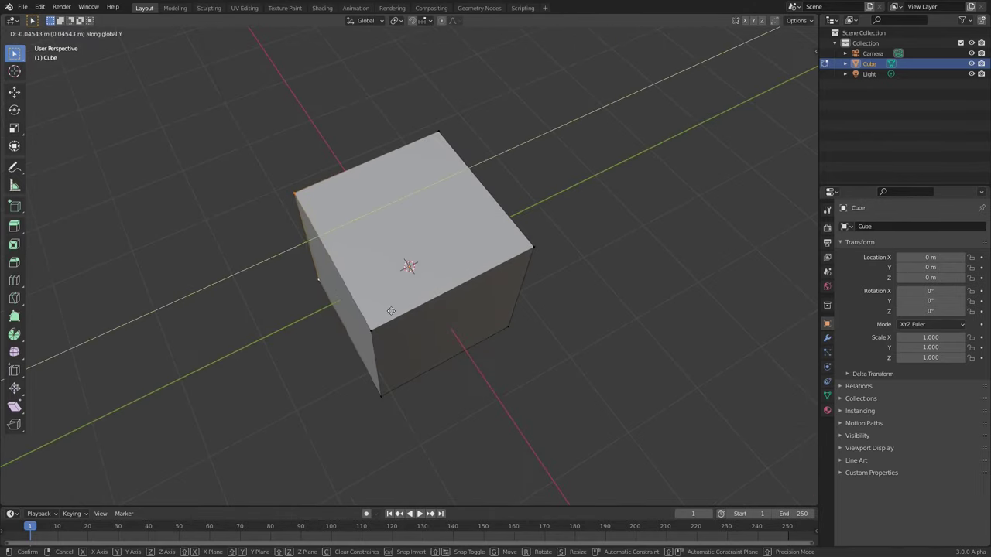
{"action": "left_click", "coordinate": [418, 305]}
Step: Cancel a second X-axis move and return the cube to Object Mode
{"action": "key", "text": "g"}
{"action": "key", "text": "x"}
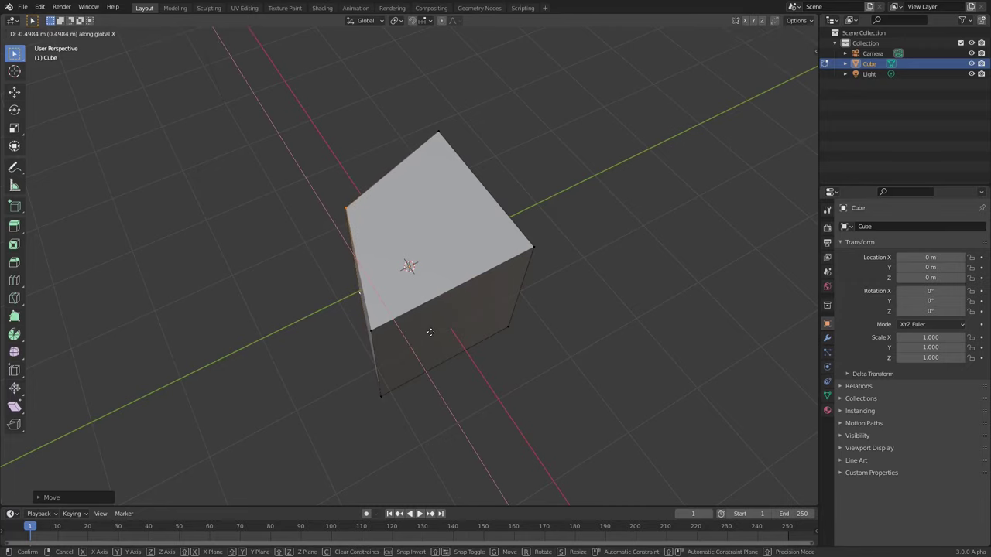
{"action": "key", "text": "Escape"}
{"action": "key", "text": "Tab"}
{"action": "mouse_move", "coordinate": [428, 330]}
{"action": "middle_mouse_down"}
{"action": "mouse_move", "coordinate": [520, 323]}
{"action": "mouse_move", "coordinate": [526, 344]}
{"action": "mouse_move", "coordinate": [437, 326]}
{"action": "middle_mouse_up"}
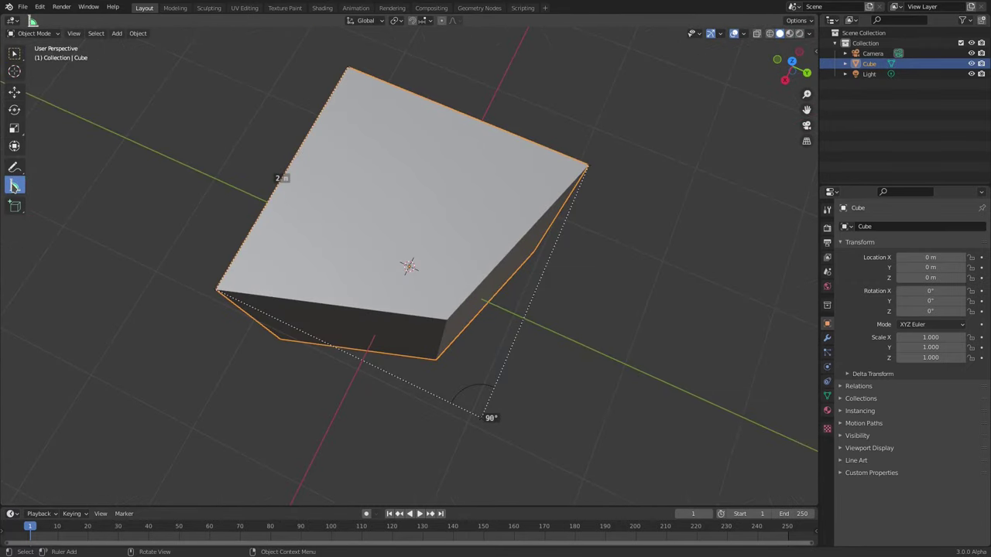
Step: Draw a short test ruler beside the cube and delete the angle ruler
{"action": "left_click_drag", "start_coordinate": [221, 297], "coordinate": [352, 226]}
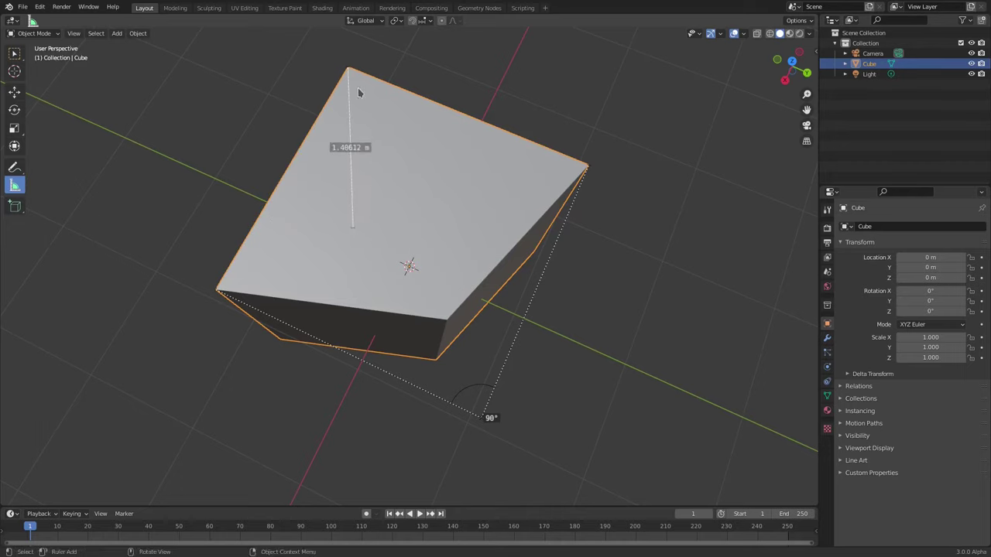
{"action": "left_click", "coordinate": [523, 341]}
{"action": "left_click_drag", "start_coordinate": [498, 397], "coordinate": [468, 423]}
{"action": "mouse_move", "coordinate": [588, 188]}
{"action": "left_mouse_down"}
{"action": "mouse_move", "coordinate": [587, 171]}
{"action": "mouse_move", "coordinate": [597, 193]}
{"action": "mouse_move", "coordinate": [593, 179]}
{"action": "left_mouse_up"}
{"action": "key", "text": "Delete"}
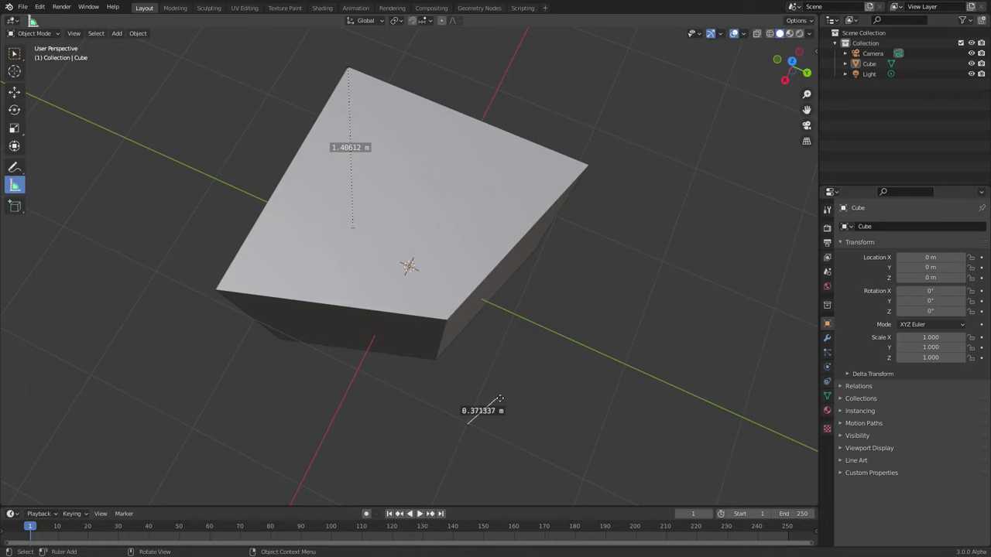
Step: Delete the bent test ruler and the 1.40612 m ruler, then start a snapped top-corner ruler
{"action": "left_click_drag", "start_coordinate": [498, 397], "coordinate": [583, 339]}
{"action": "left_click_drag", "start_coordinate": [525, 381], "coordinate": [498, 354]}
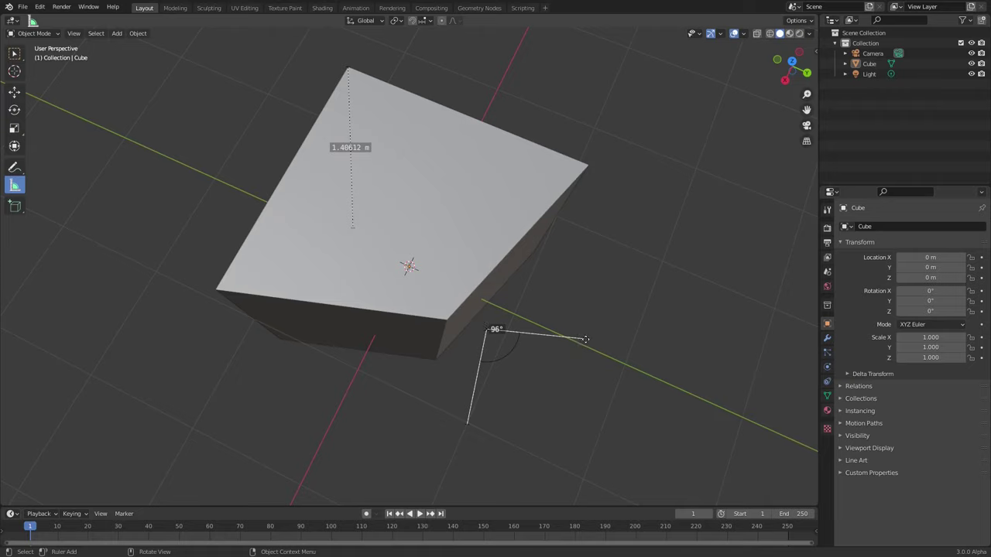
{"action": "key", "text": "Delete"}
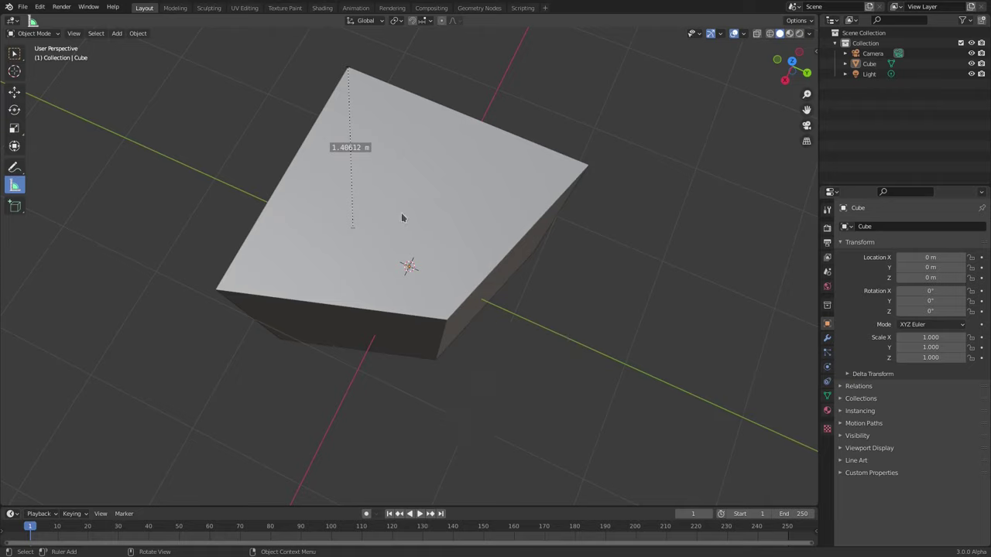
{"action": "left_click", "coordinate": [350, 225]}
{"action": "key", "text": "Delete"}
{"action": "key", "text": "ctrl"}
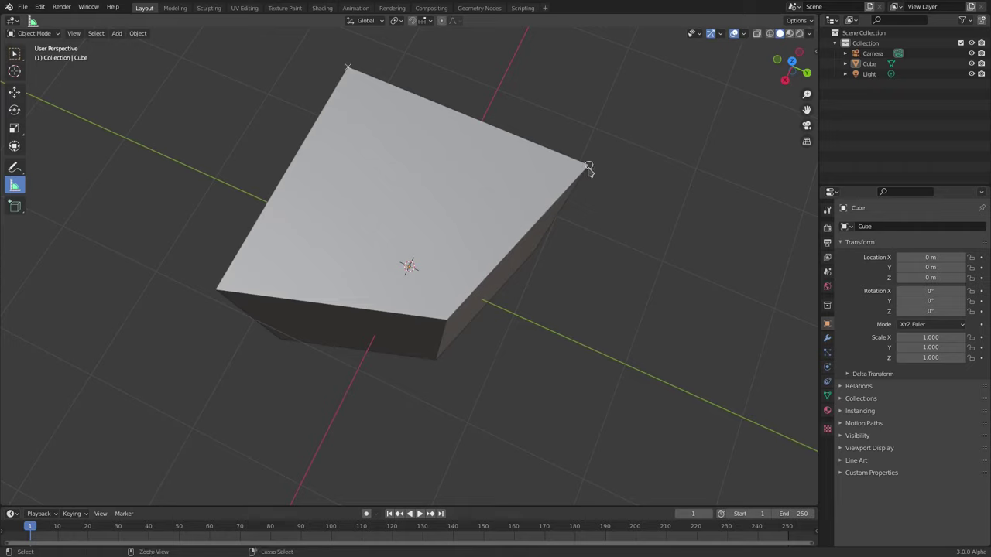
{"action": "left_click_drag", "start_coordinate": [588, 167], "coordinate": [217, 290], "text": "ctrl"}
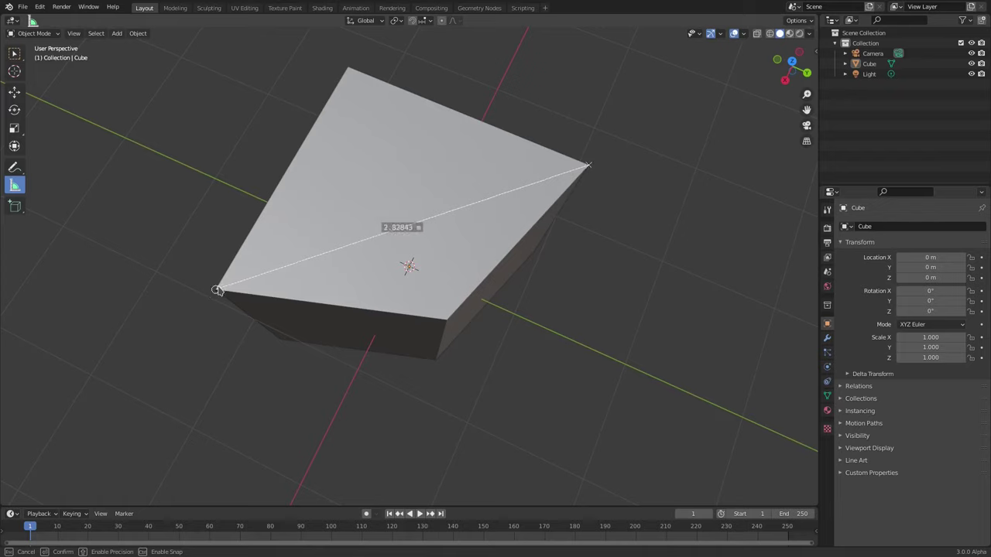
Step: Complete the 2.82843 m top-face diagonal ruler and bend it into a 125° angle
{"action": "left_click_drag", "start_coordinate": [218, 291], "coordinate": [218, 290]}
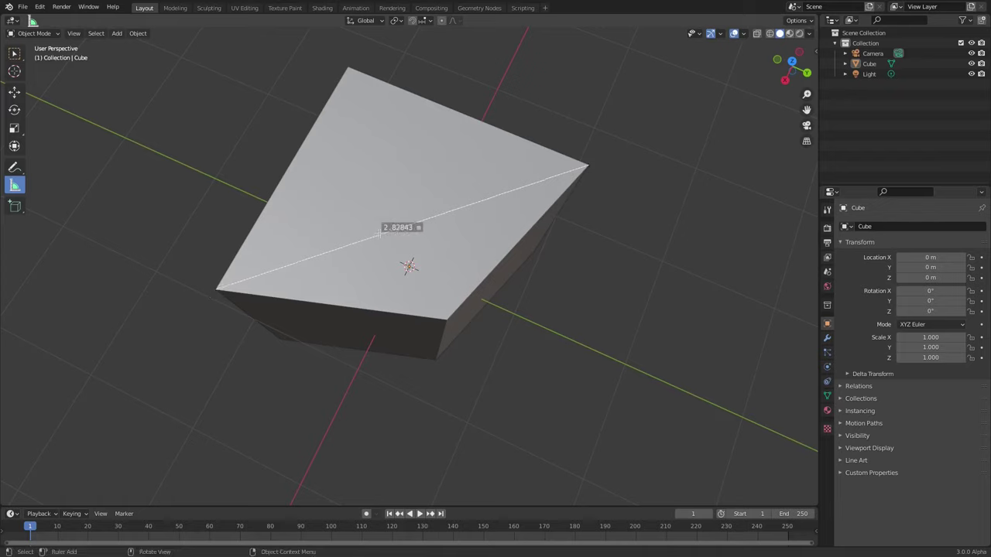
{"action": "left_click_drag", "start_coordinate": [361, 241], "coordinate": [446, 320]}
{"action": "middle_click_drag", "start_coordinate": [456, 347], "coordinate": [502, 283]}
Step: Undo the angle measurement and duplicate the cube along X to 3.2232 m
{"action": "key", "text": "ctrl+z"}
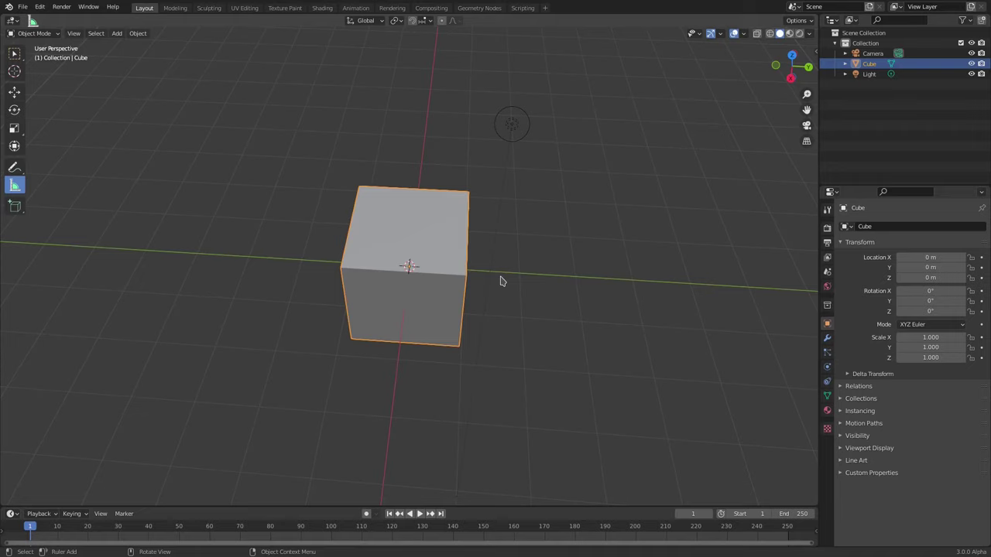
{"action": "key", "text": "shift+d"}
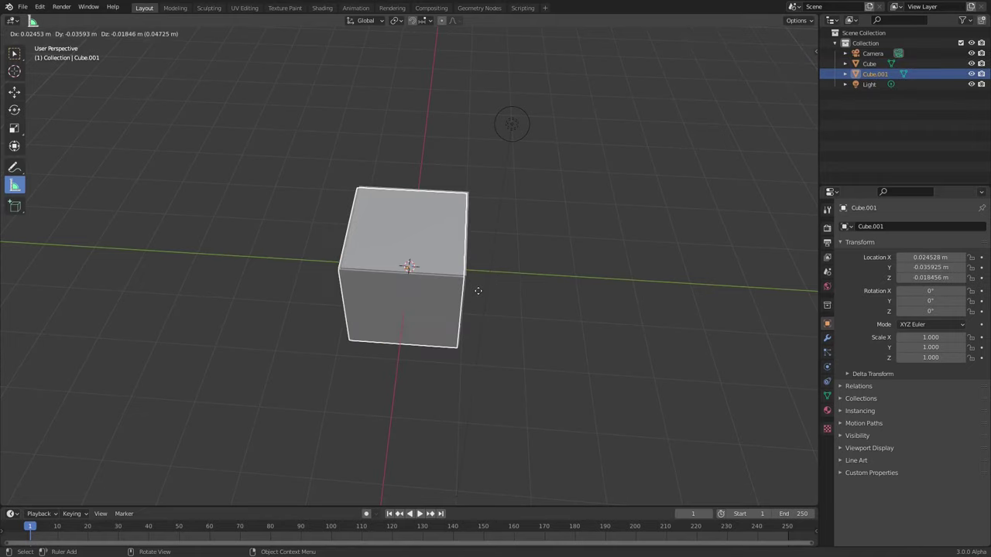
{"action": "key", "text": "x"}
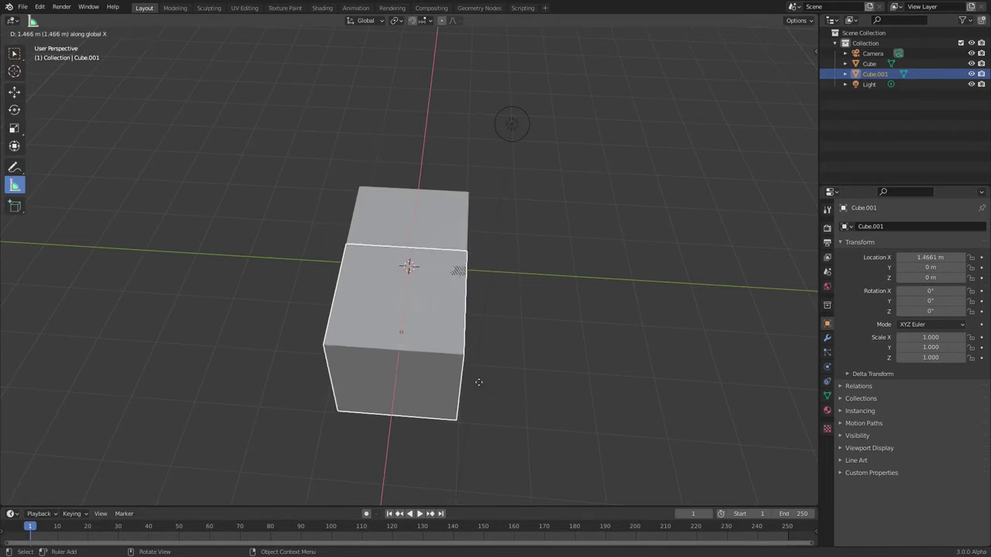
{"action": "left_click", "coordinate": [401, 398]}
Step: Orbit to see both cubes and drag a ruler from the left cube to the right one
{"action": "middle_click_drag", "start_coordinate": [401, 399], "coordinate": [465, 294]}
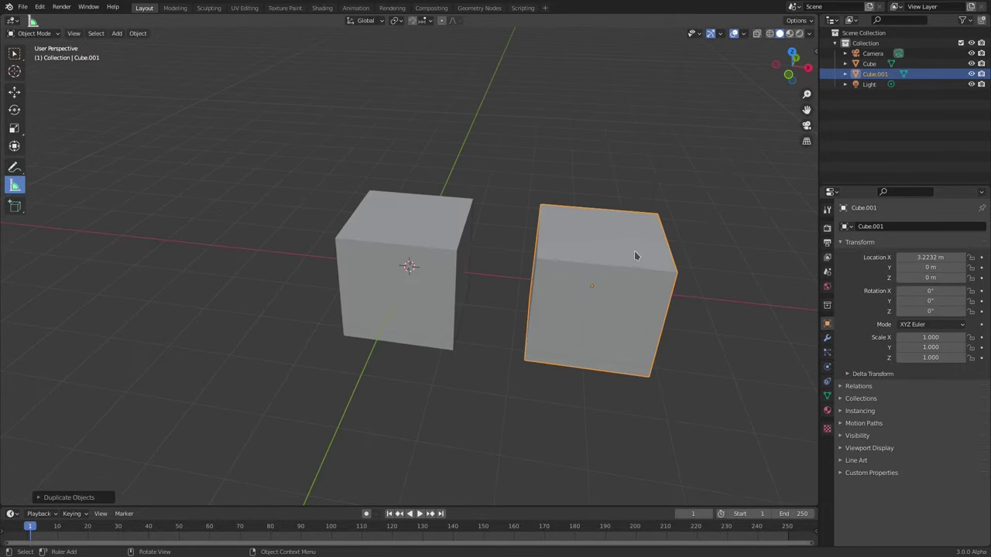
{"action": "middle_click_drag", "start_coordinate": [516, 272], "coordinate": [489, 264]}
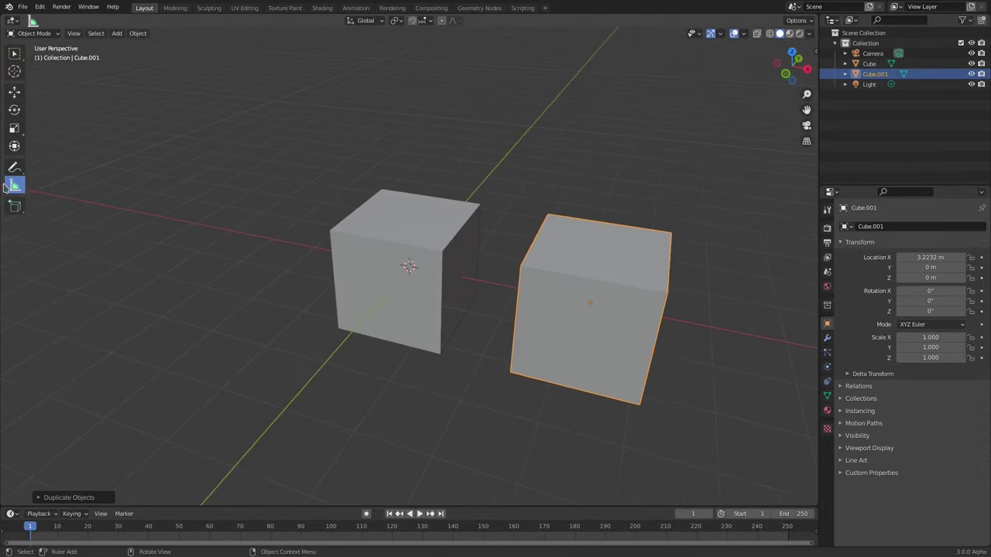
{"action": "scroll", "coordinate": [439, 255], "scroll_direction": "up", "scroll_amount": 2}
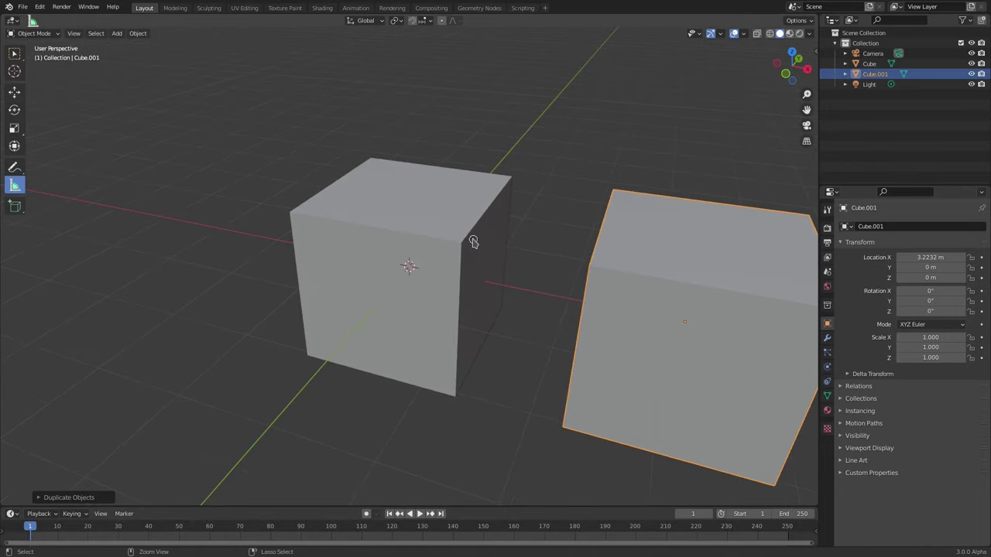
{"action": "left_click_drag", "start_coordinate": [461, 244], "coordinate": [589, 267]}
Step: Confirm the 1.22319 m gap ruler, deselect Cube.001, and inspect the ruler from several angles
{"action": "middle_click_drag", "start_coordinate": [589, 267], "coordinate": [500, 276]}
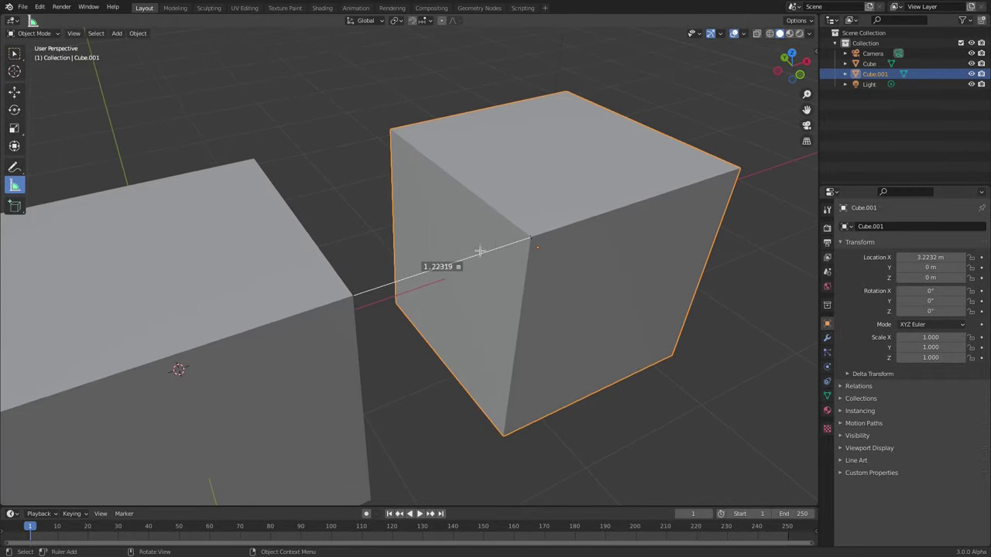
{"action": "middle_click_drag", "start_coordinate": [571, 306], "coordinate": [531, 312]}
{"action": "scroll", "coordinate": [531, 312], "scroll_direction": "down", "scroll_amount": 3}
{"action": "left_click", "coordinate": [500, 356]}
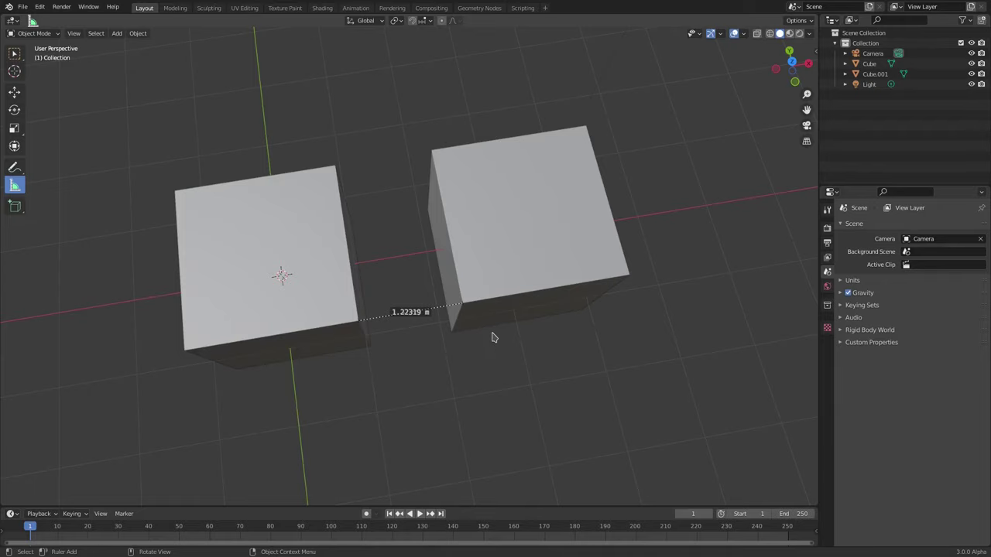
{"action": "middle_click_drag", "start_coordinate": [444, 347], "coordinate": [552, 308]}
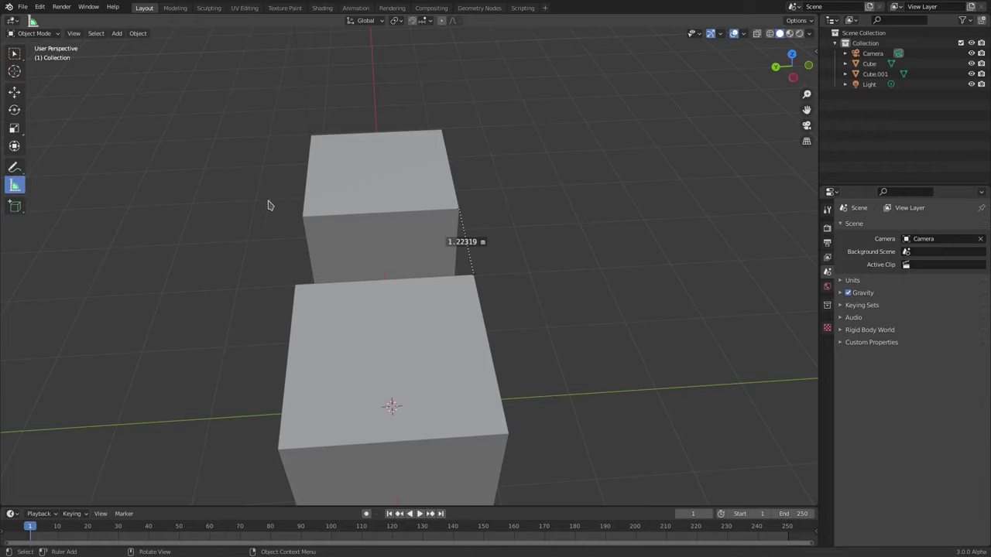
{"action": "middle_click_drag", "start_coordinate": [455, 283], "coordinate": [480, 207]}
{"action": "scroll", "coordinate": [512, 207], "scroll_direction": "up", "scroll_amount": 3}
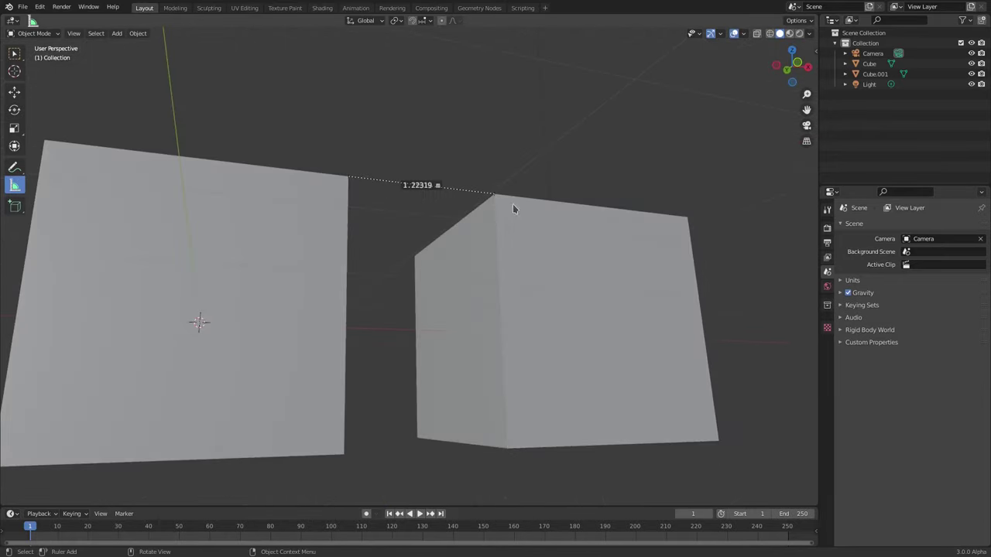
{"action": "scroll", "coordinate": [480, 249], "scroll_direction": "down", "scroll_amount": 5}
{"action": "middle_click_drag", "start_coordinate": [471, 247], "coordinate": [466, 330]}
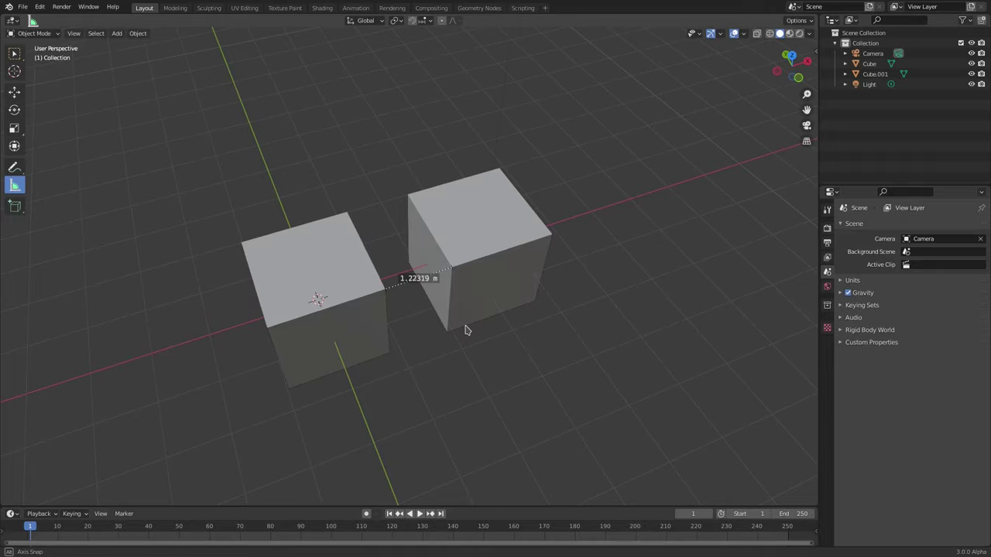